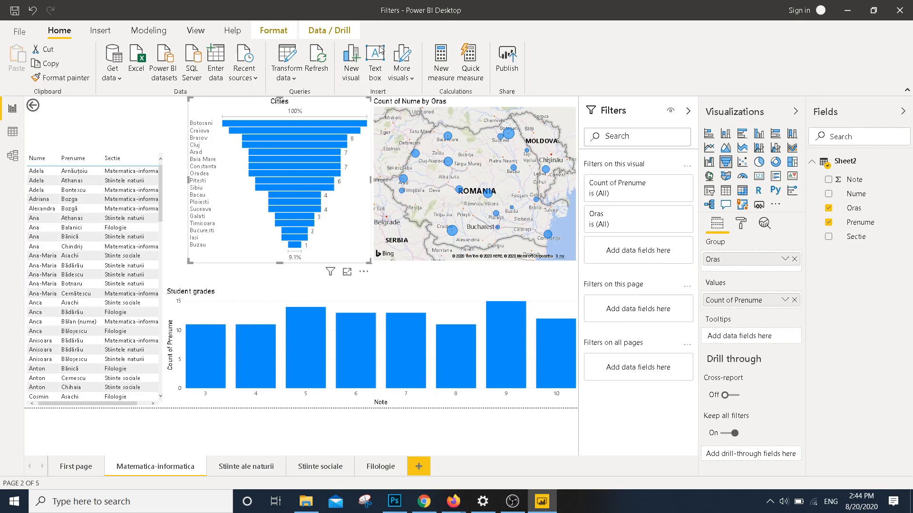
click(266, 271)
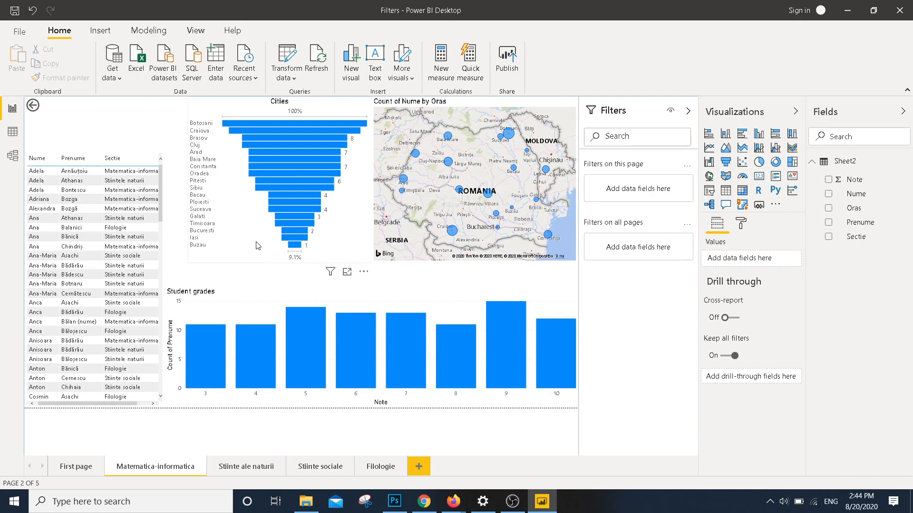
click(285, 244)
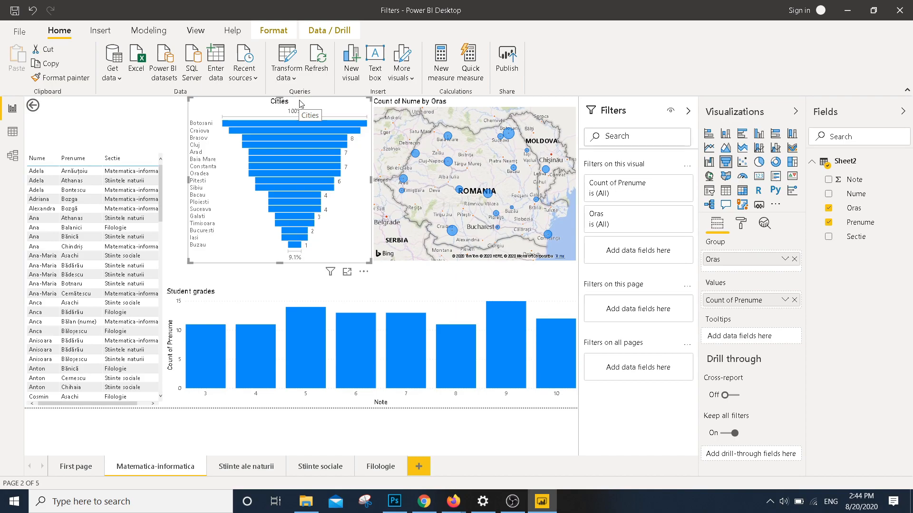
click(239, 279)
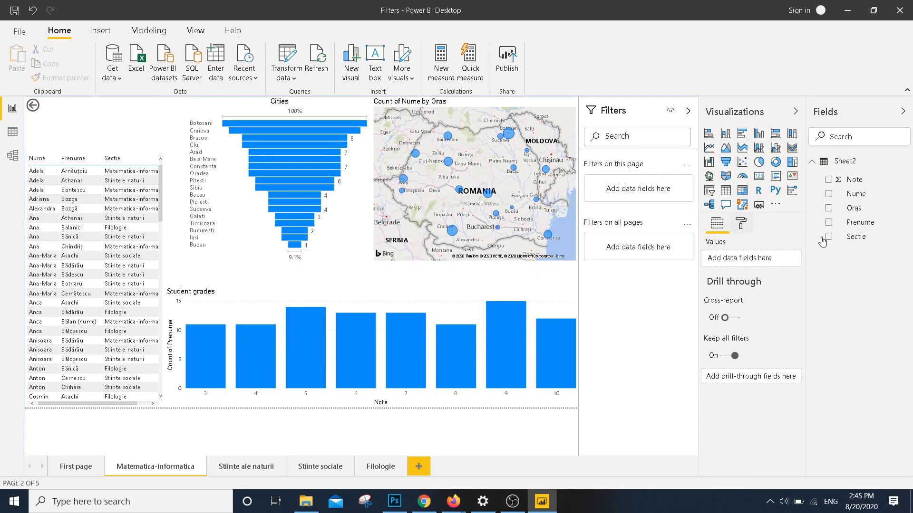
- Filter the page by Sectie, trying Matematica-informatica first and ending with Stiinte sociale and Stiintele naturii selected
drag(858, 238, 639, 192)
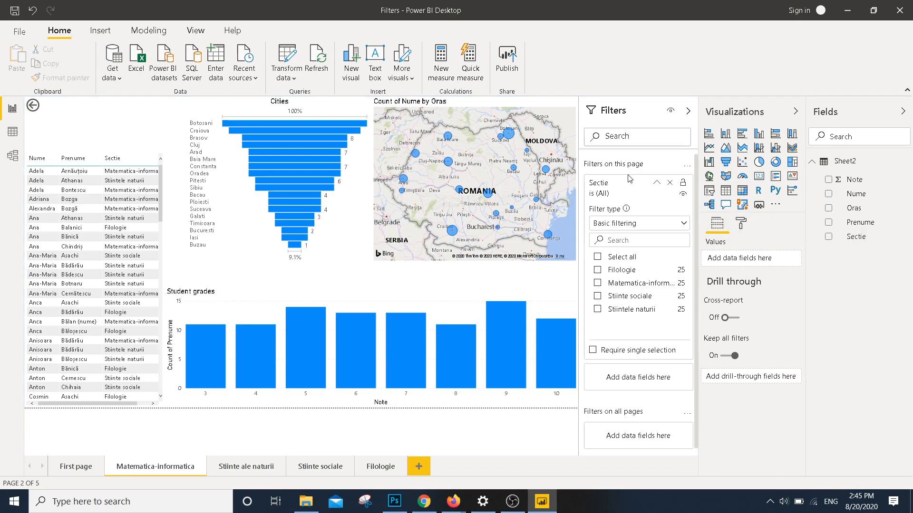
click(597, 283)
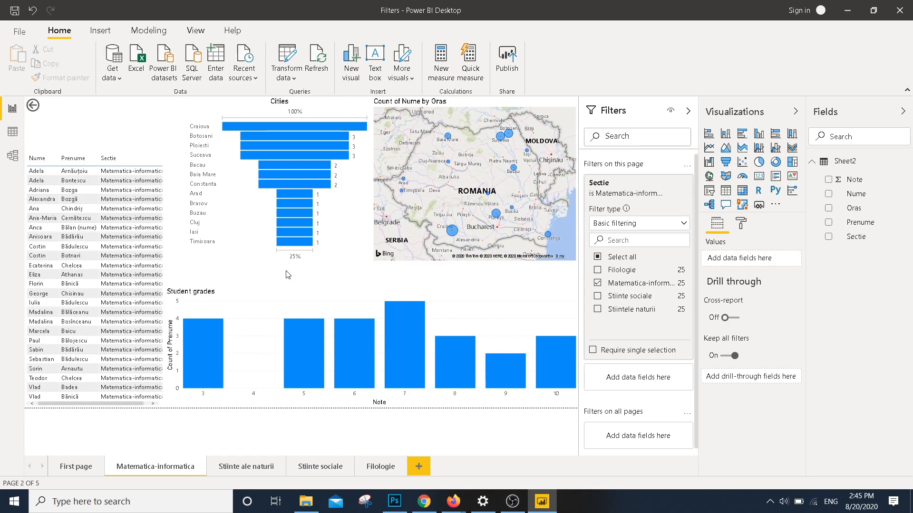
click(597, 283)
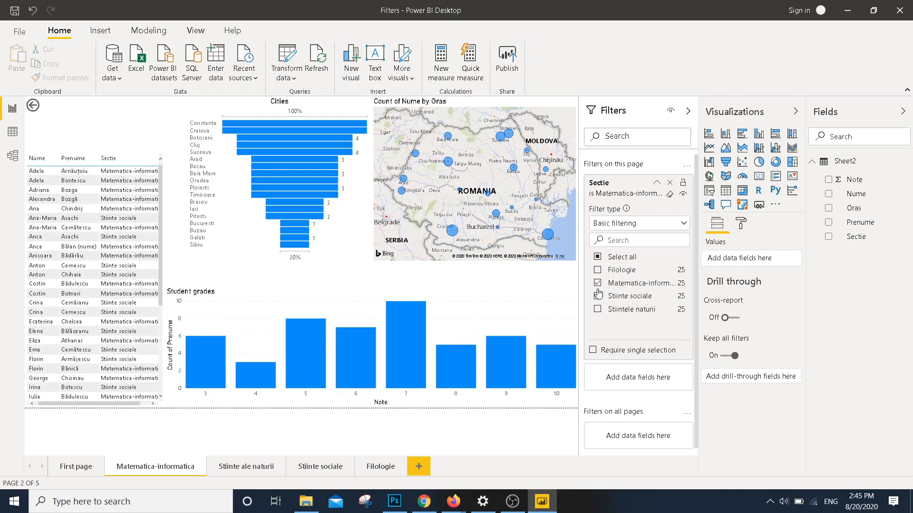
click(597, 284)
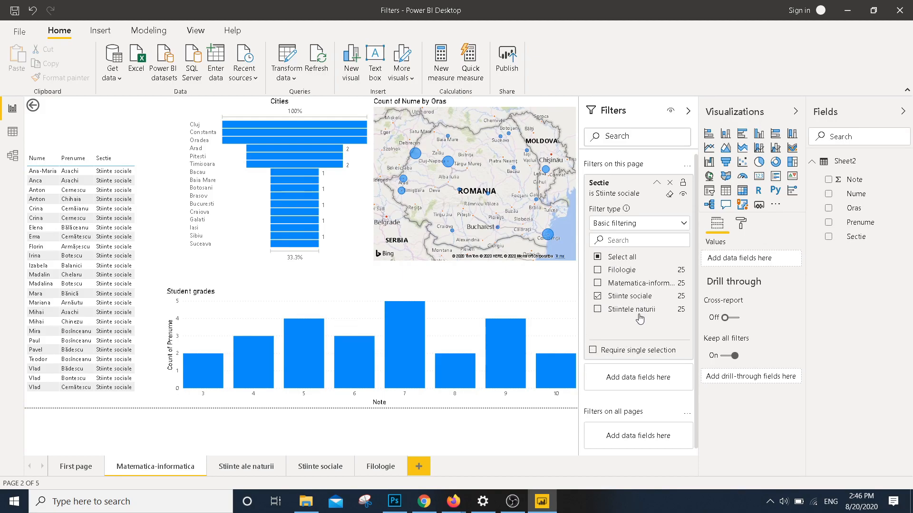
click(597, 310)
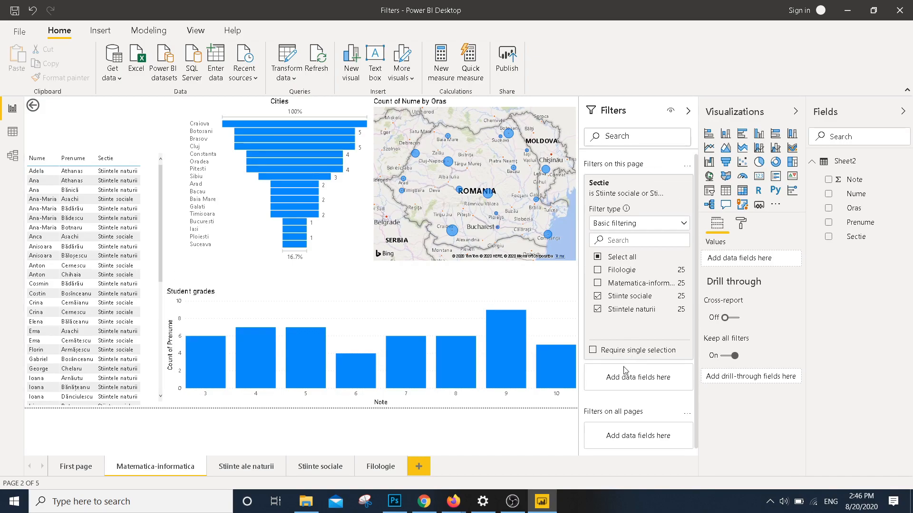
- Require single selection in the Sectie page filter, try each section ending with Filologie, and remove the filter
click(593, 350)
click(604, 317)
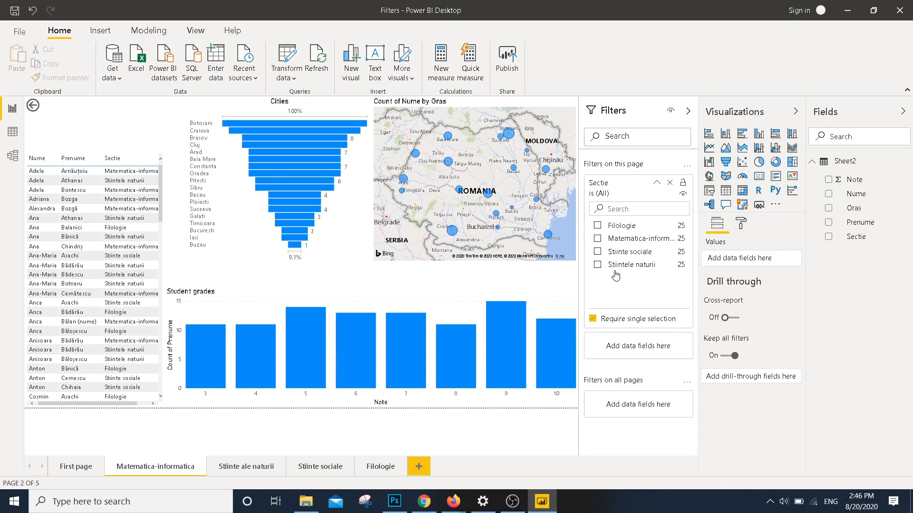
click(598, 239)
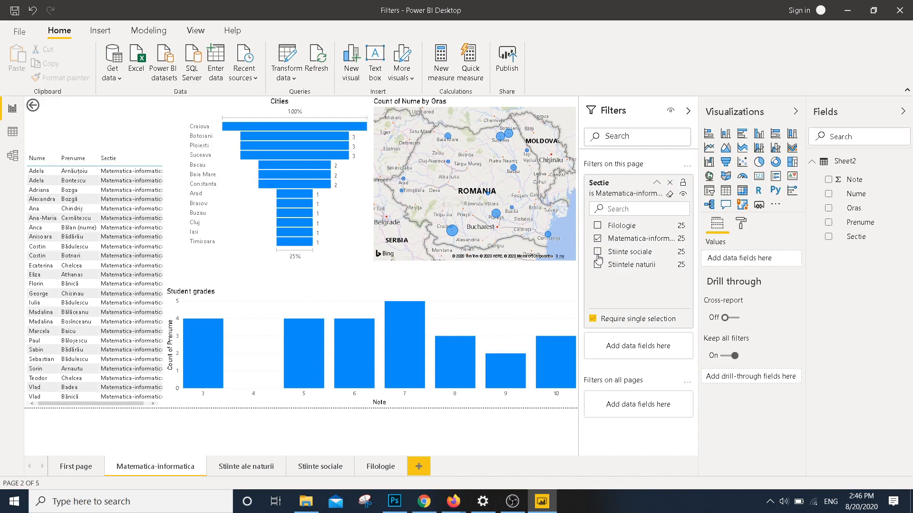
click(598, 252)
click(598, 263)
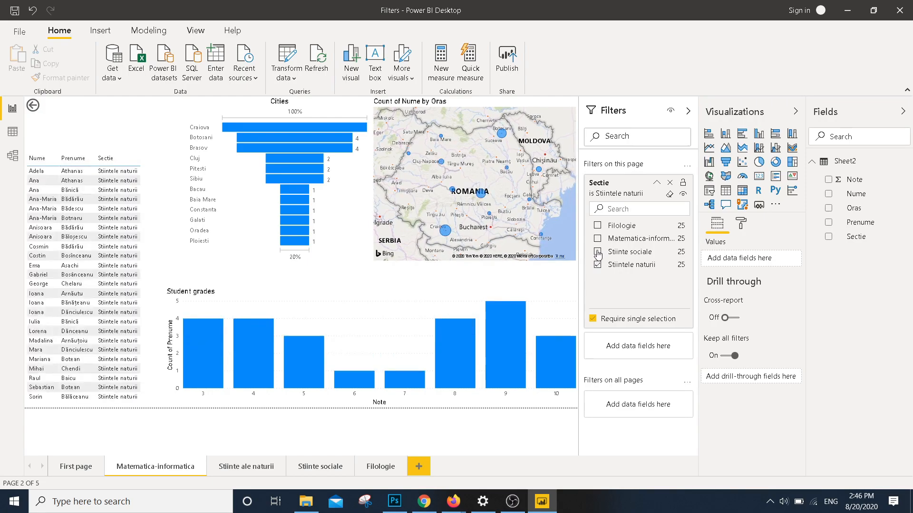
click(598, 252)
click(597, 239)
click(597, 226)
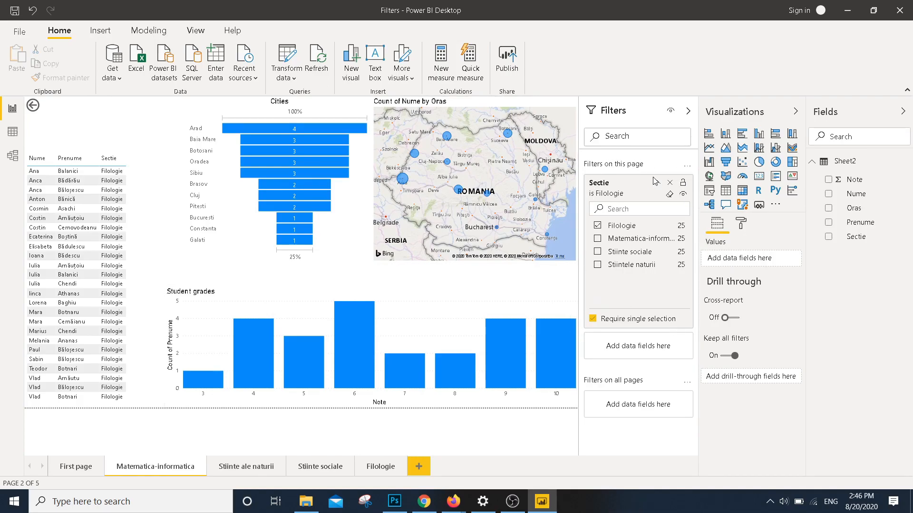
click(670, 184)
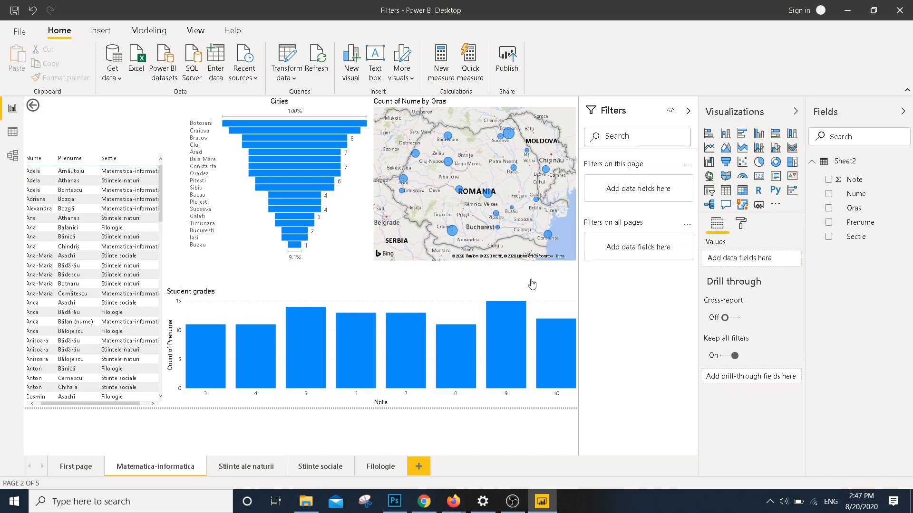
- Review the Sectie page filters on the Stiinte ale naturii, Stiinte sociale and Filologie pages
click(248, 469)
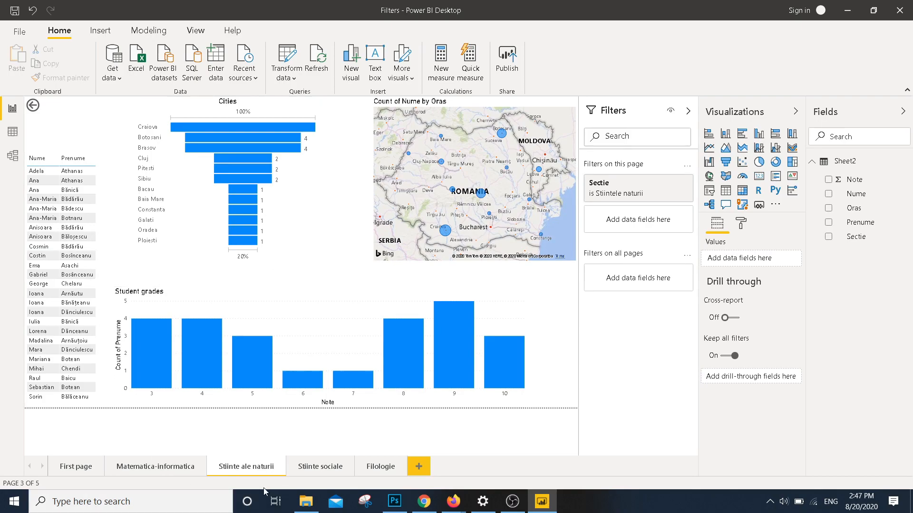
click(314, 467)
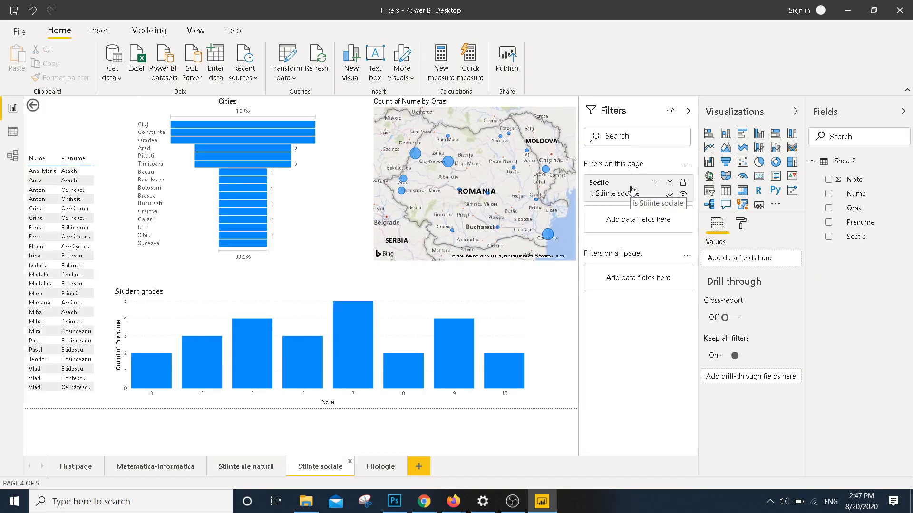
click(372, 470)
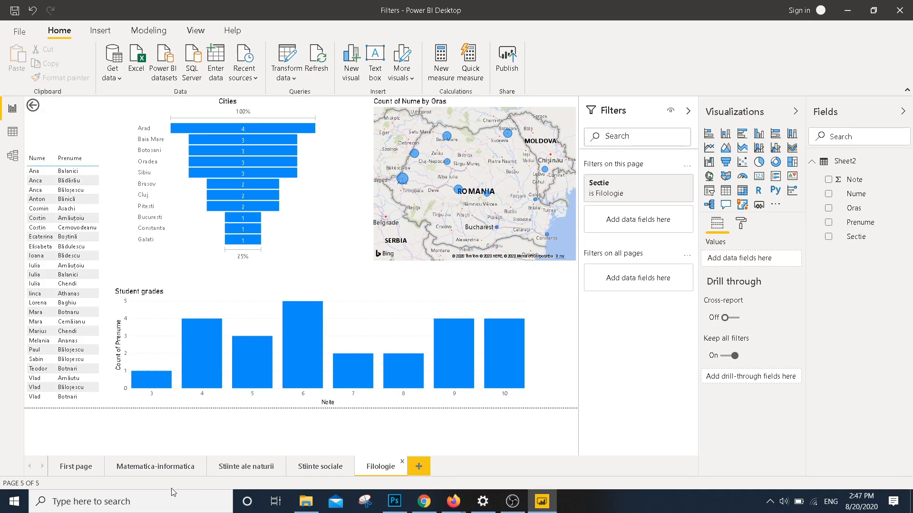
- From the Matematica-informatica page, add a Sectie filter for all pages and set it to Matematica-informatica
click(153, 468)
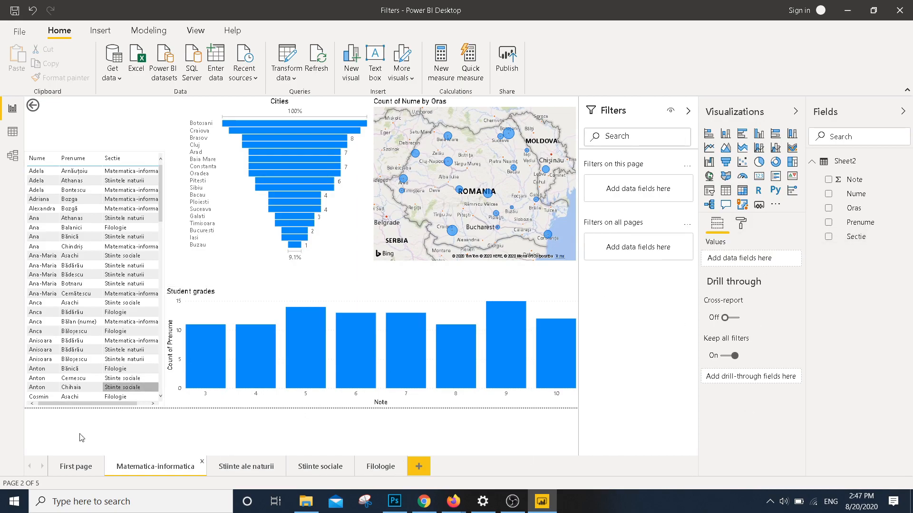
drag(872, 237, 641, 245)
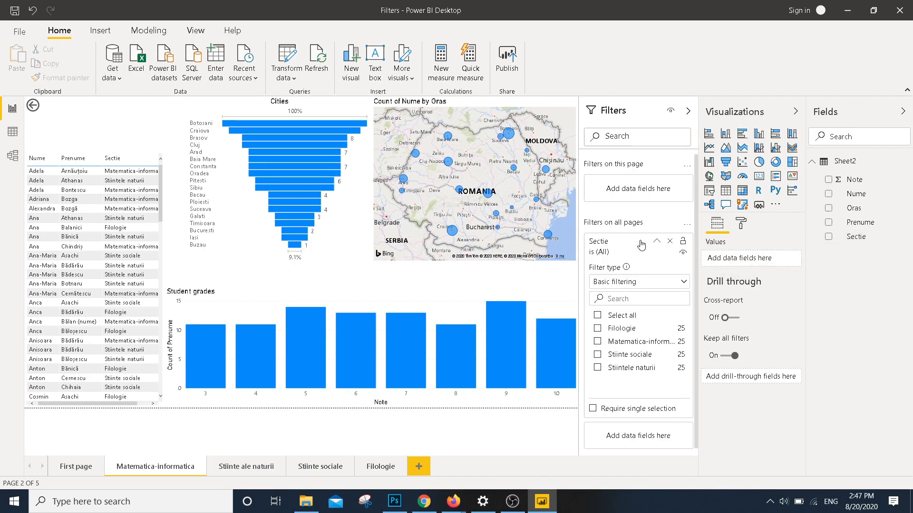
click(598, 342)
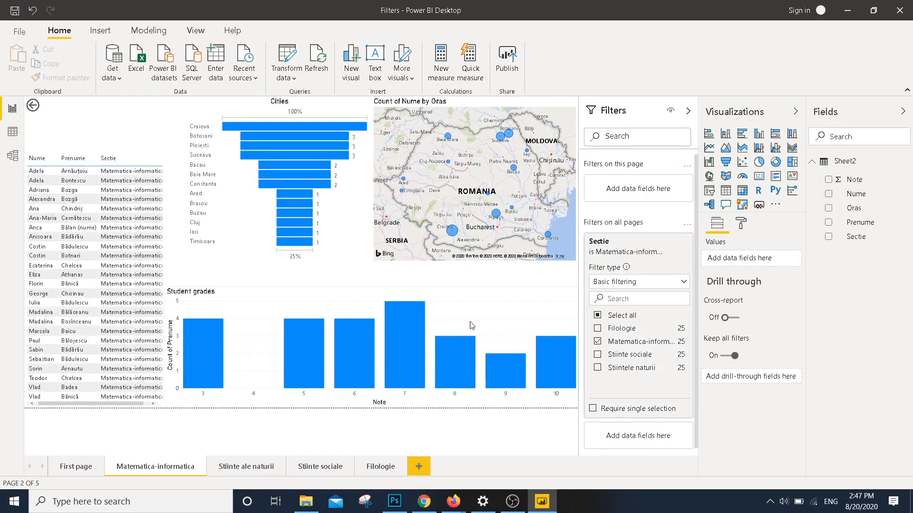
mouse_move(207, 391)
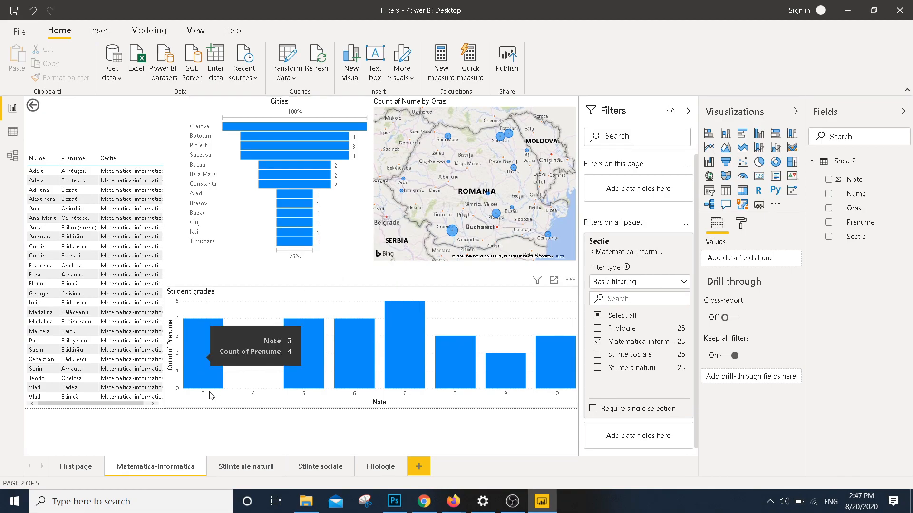
- On the Stiinte ale naturii page, compare the page-level Sectie filter with the all-pages Sectie filter
click(246, 469)
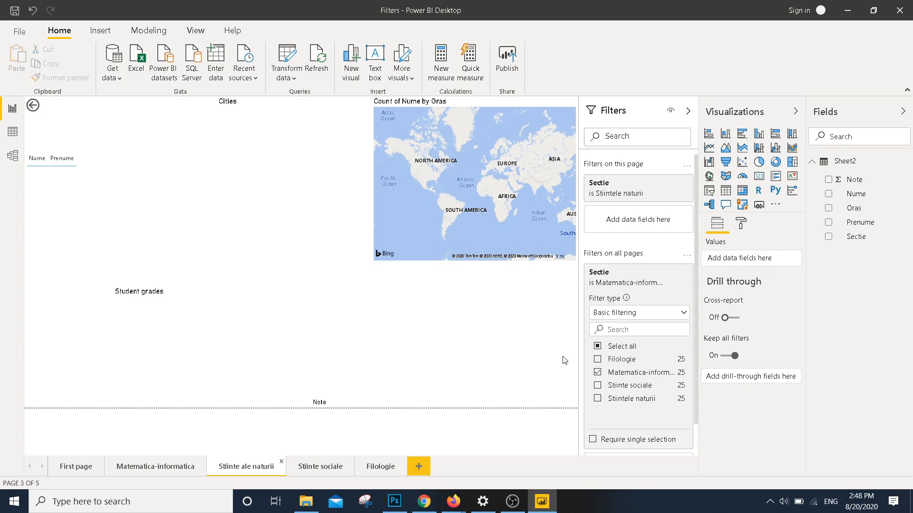
click(656, 184)
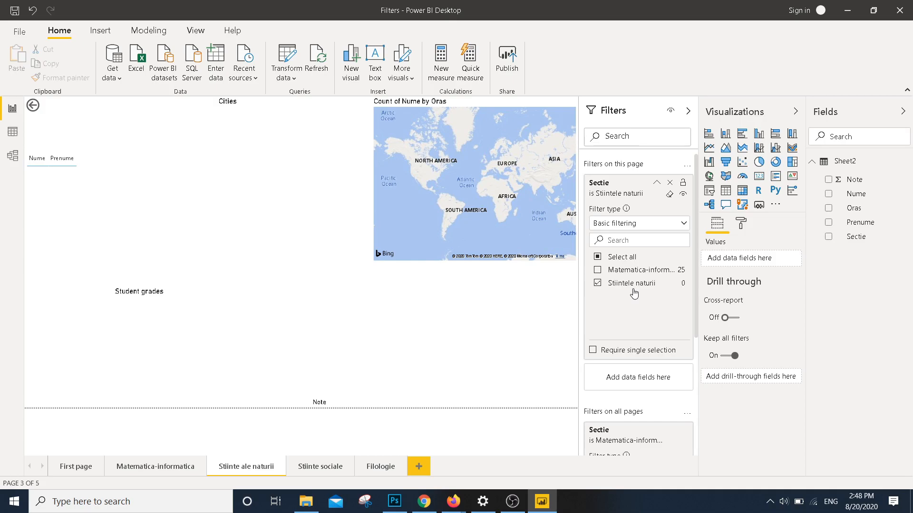
scroll(634, 293, down, 4)
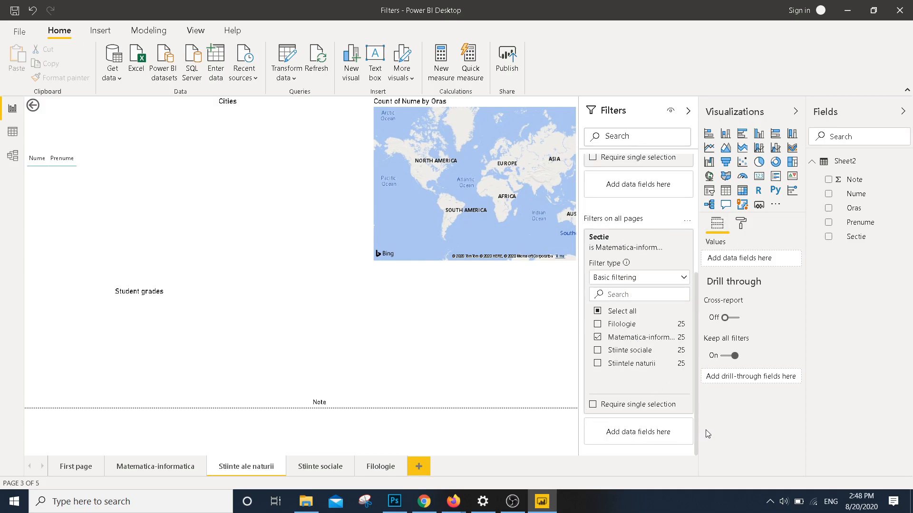
scroll(643, 361, up, 4)
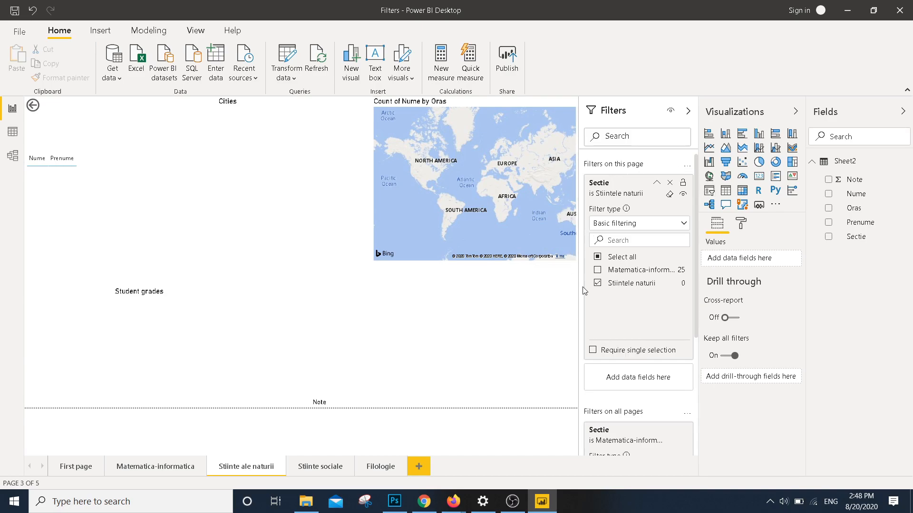
scroll(655, 368, down, 5)
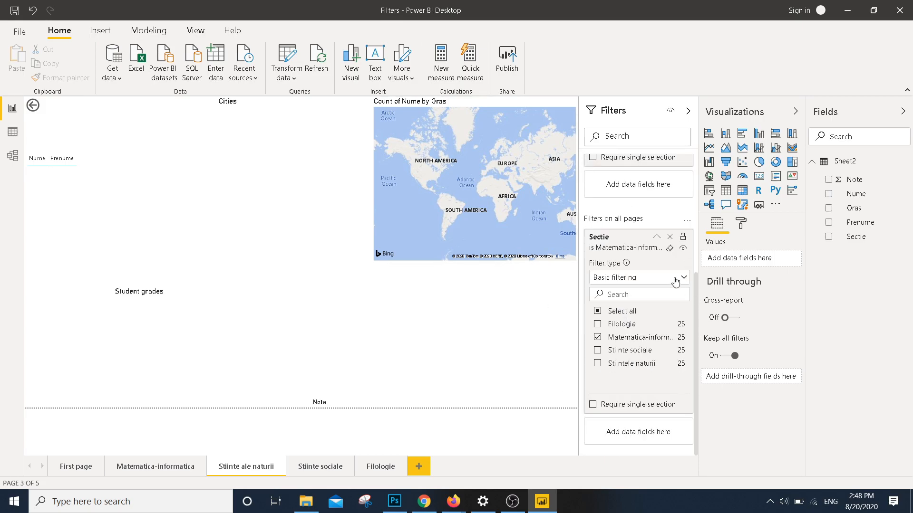
scroll(677, 280, up, 5)
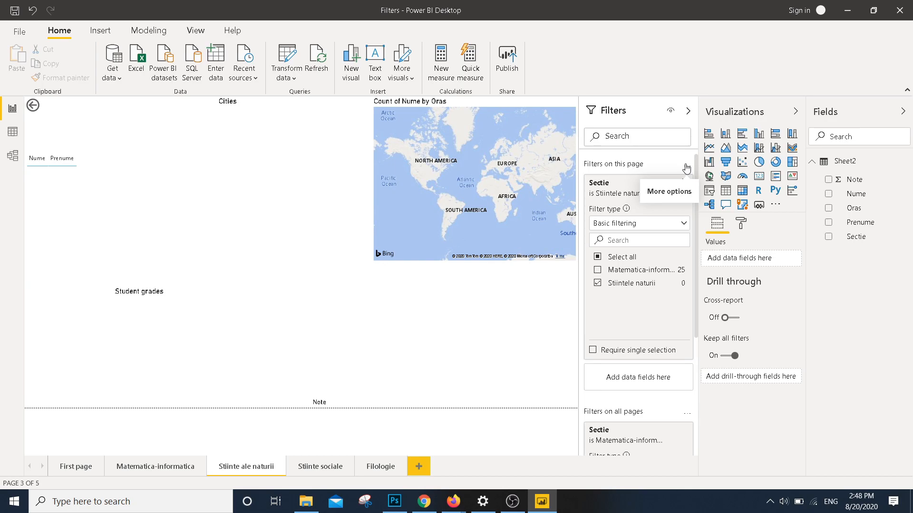
scroll(624, 427, down, 5)
scroll(625, 426, up, 5)
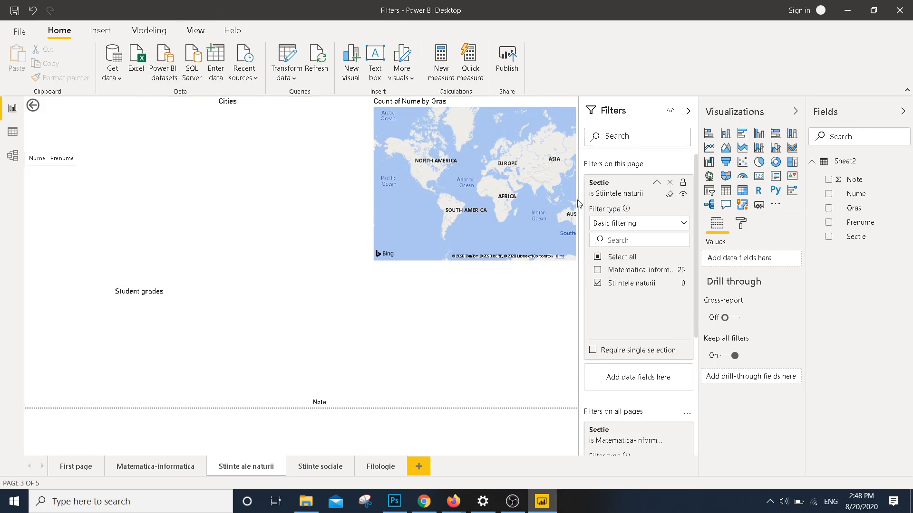
click(657, 183)
click(657, 183)
- Set the page-level Sectie filter on the Stiinte ale naturii page to Matematica-informatica only
scroll(666, 380, down, 4)
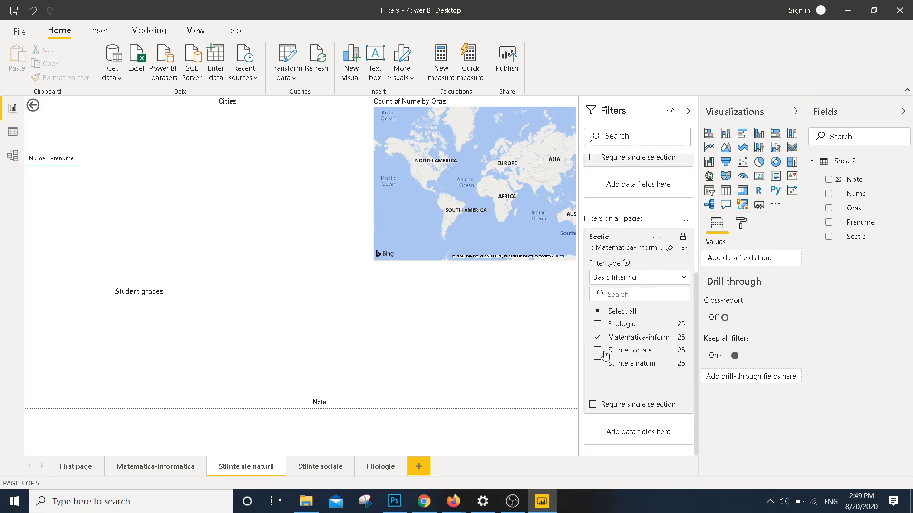
scroll(605, 355, up, 4)
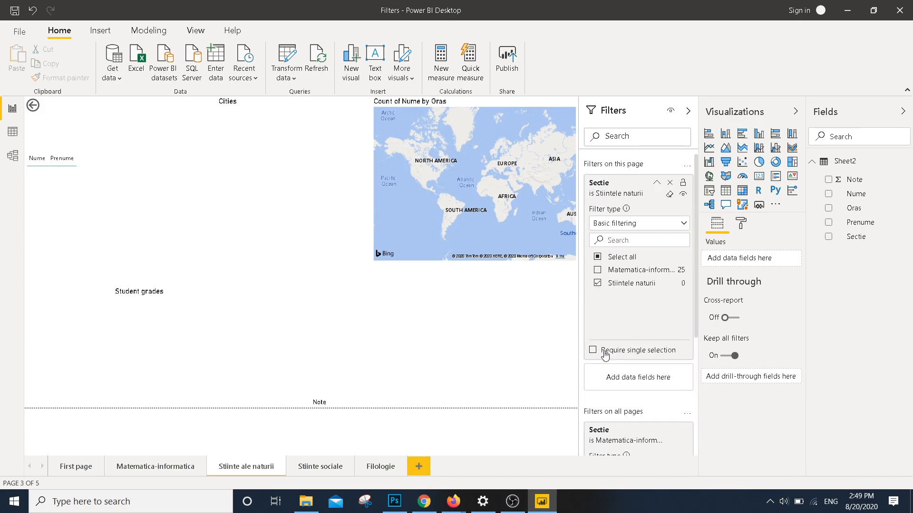
click(597, 270)
click(597, 283)
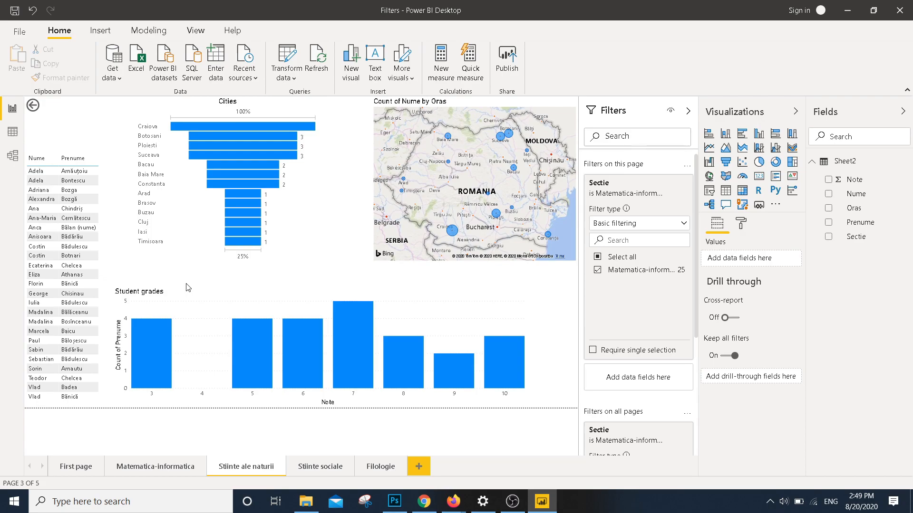
- Remove the Sectie filter applied to all pages and collapse the page-level Sectie filter
scroll(590, 314, down, 4)
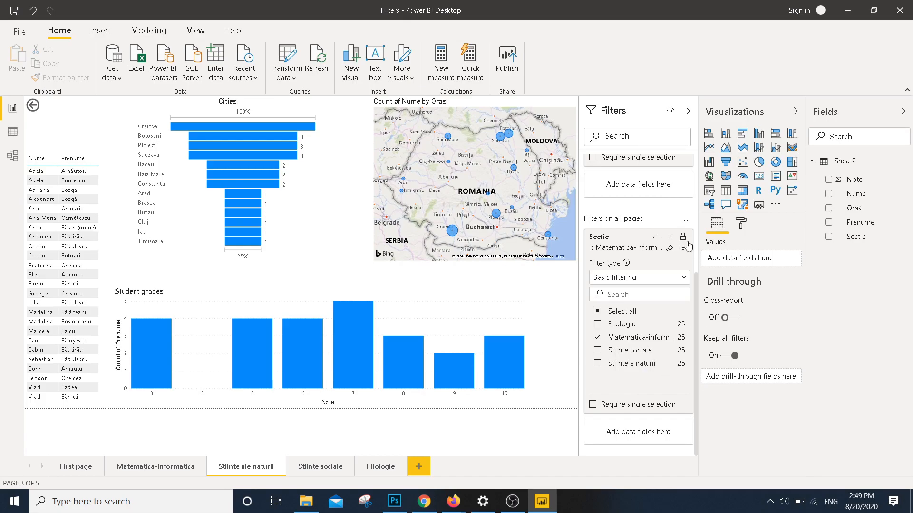
scroll(667, 396, up, 4)
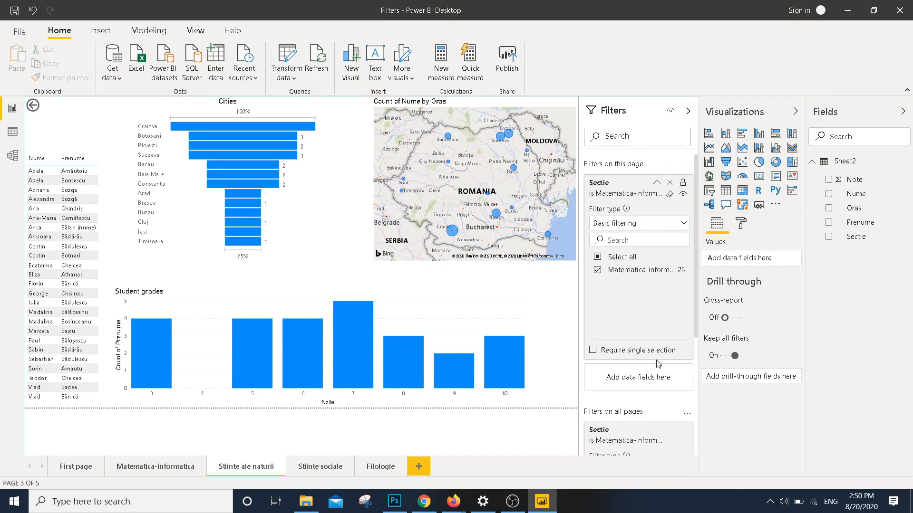
scroll(658, 361, down, 4)
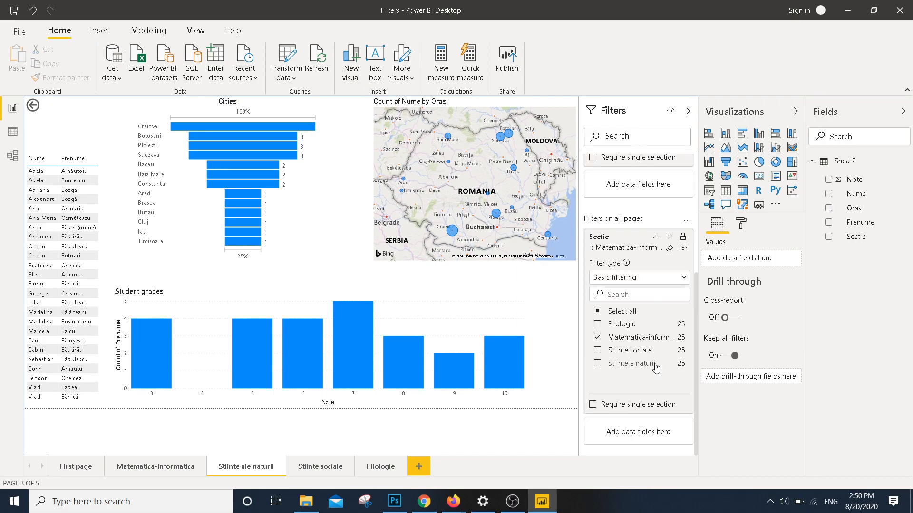
click(670, 238)
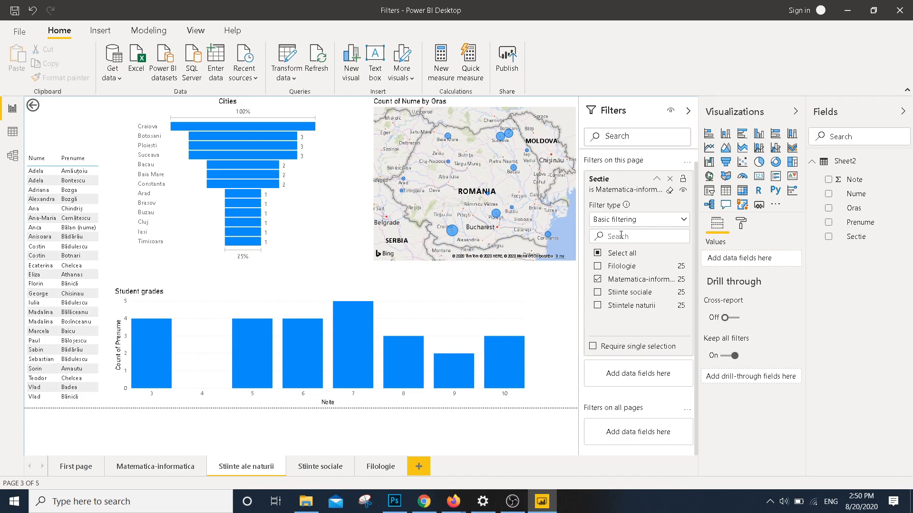
click(656, 179)
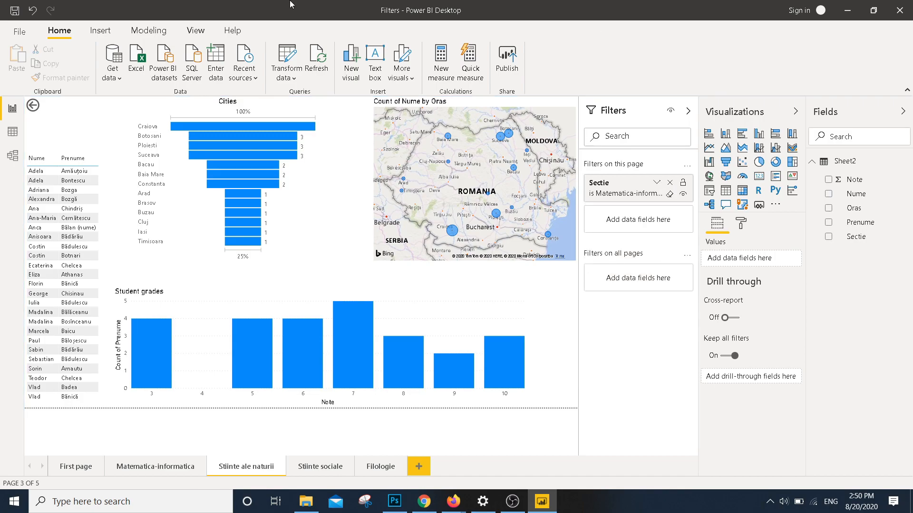
- Add Sectie as a visual-level filter on the Cities funnel chart and compare its available values with the page-level Sectie filter
click(302, 239)
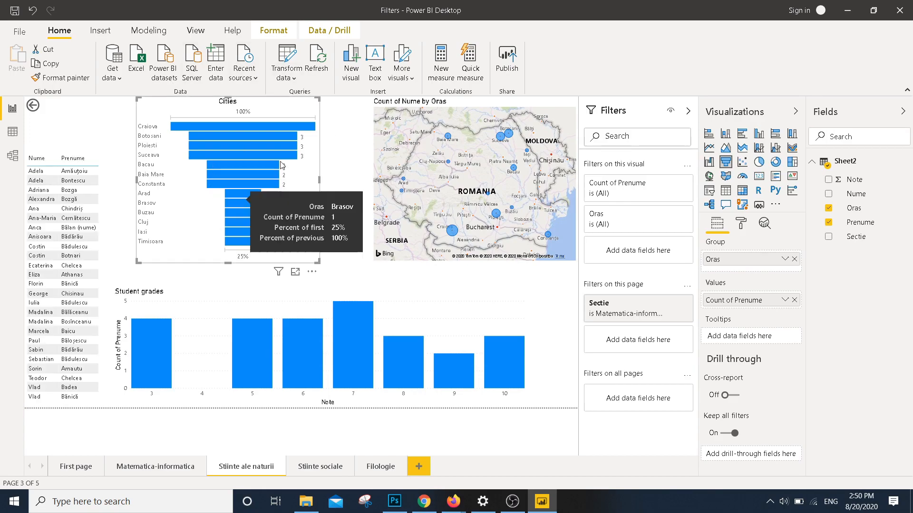
drag(864, 242, 637, 250)
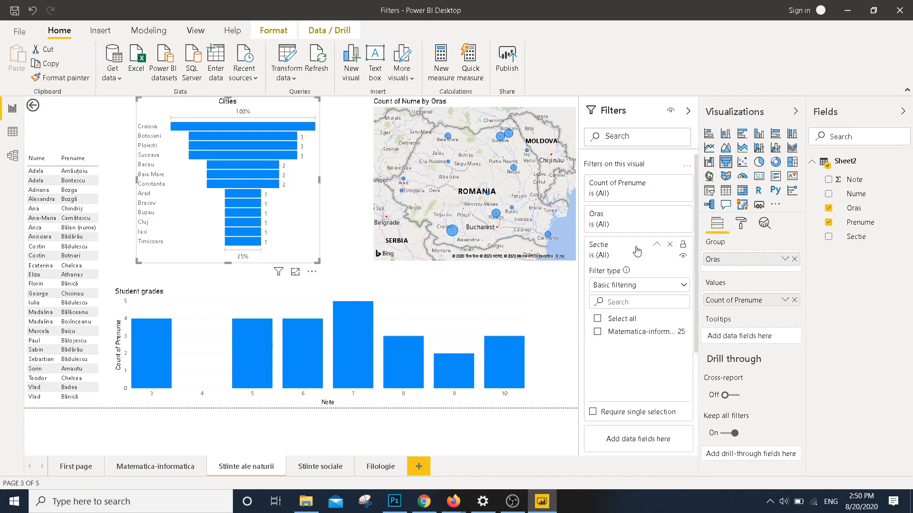
scroll(641, 307, down, 3)
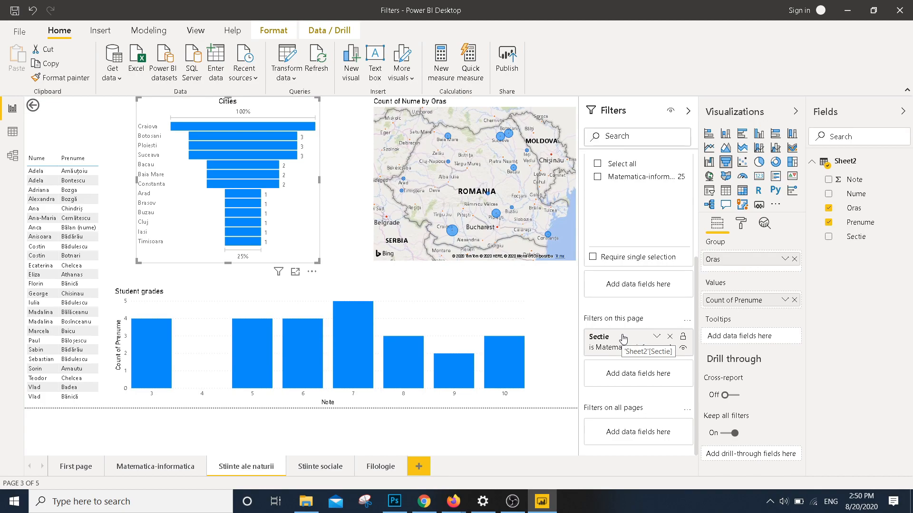
scroll(623, 338, up, 3)
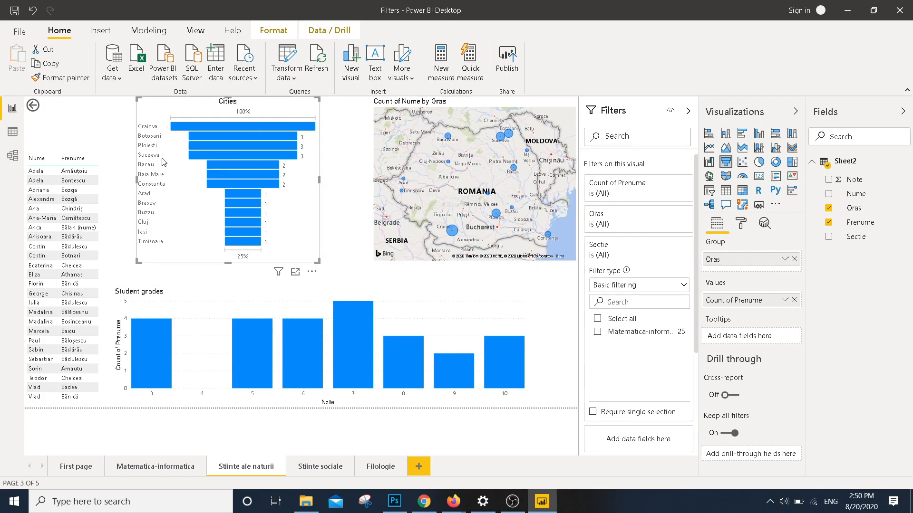
mouse_move(251, 225)
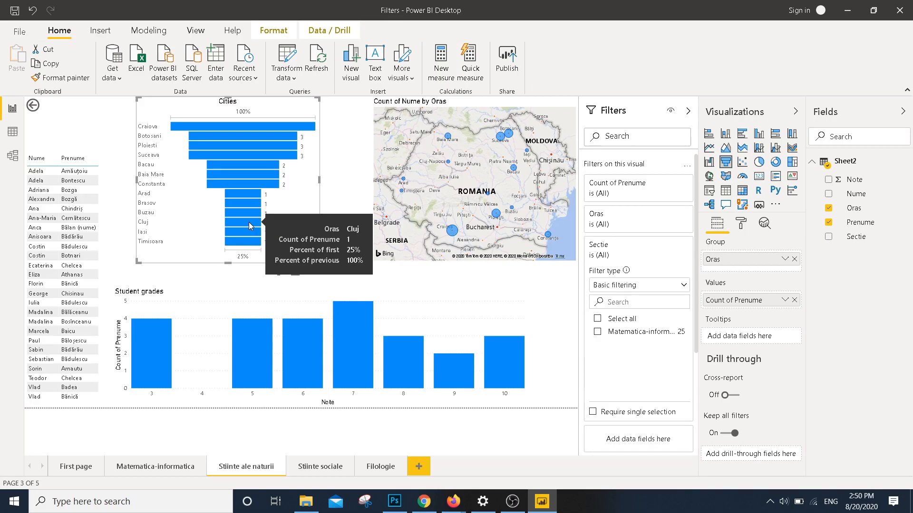
- Select all values in the page-level Sectie filter and set the Cities funnel's own Sectie filter to Stiintele naturii
scroll(665, 261, down, 3)
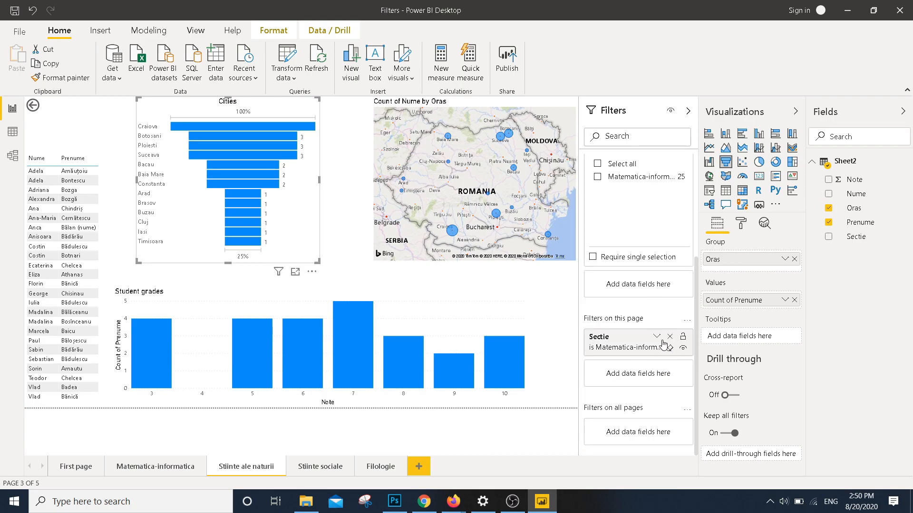
click(657, 337)
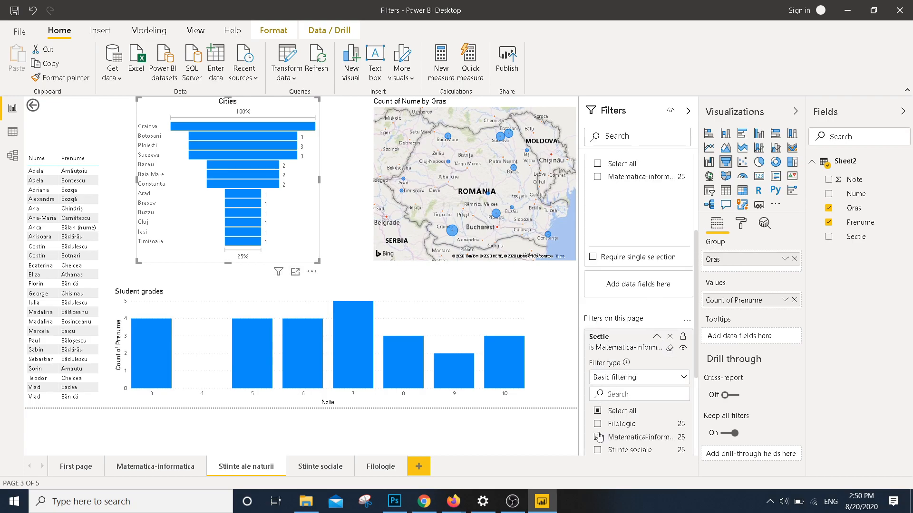
click(597, 411)
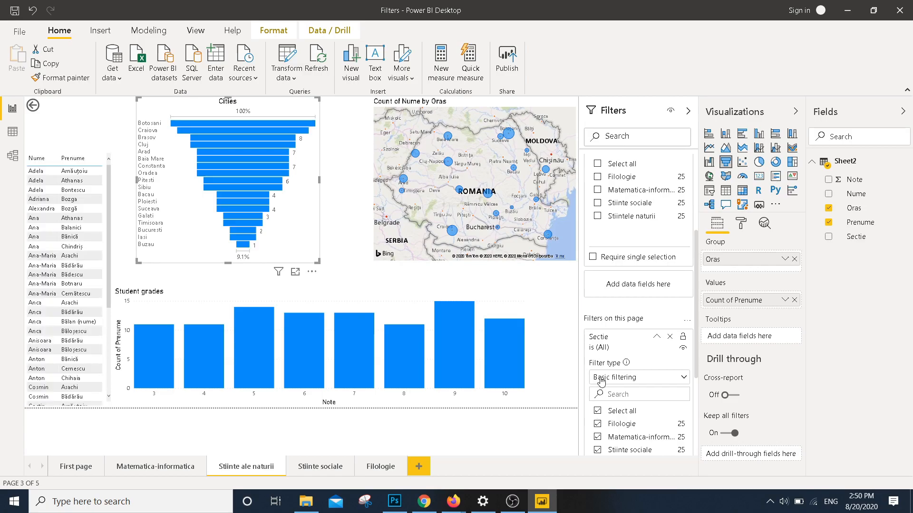
scroll(614, 222, up, 3)
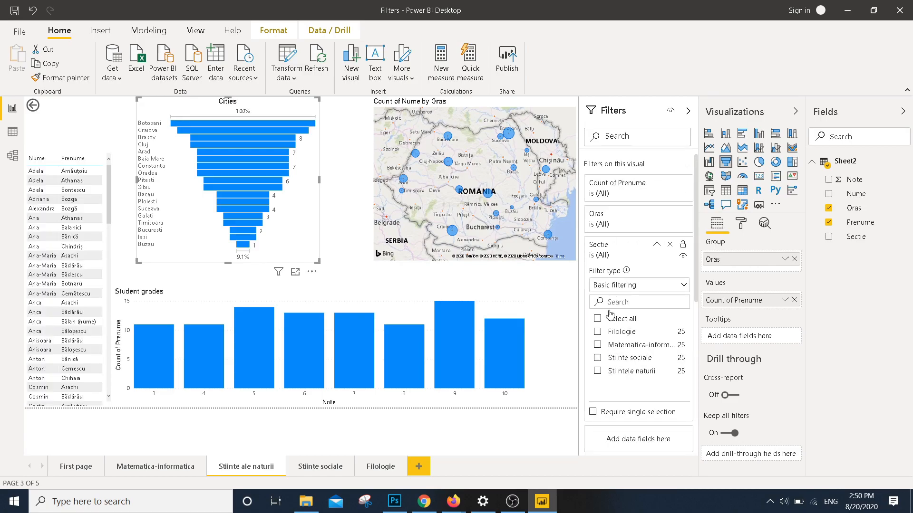
click(598, 370)
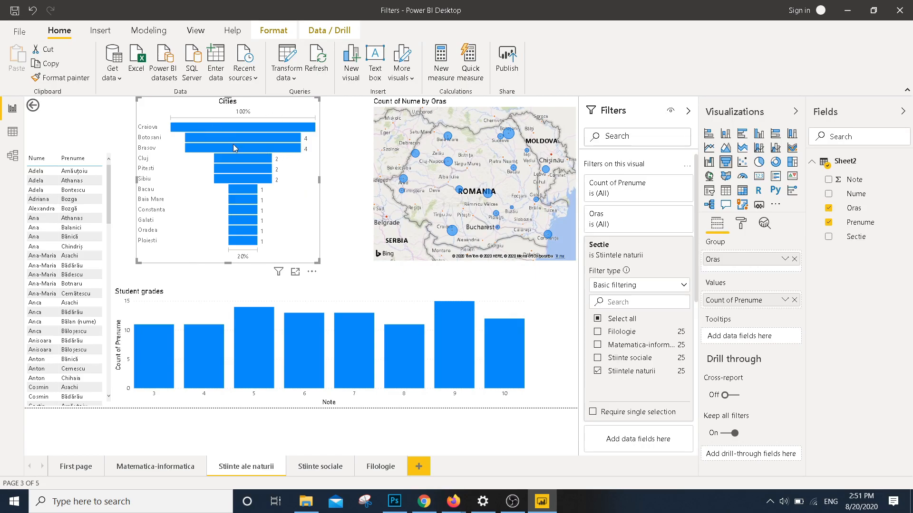
- Set the page-level Sectie filter on the Stiinte ale naturii page to Filologie only
scroll(656, 295, down, 5)
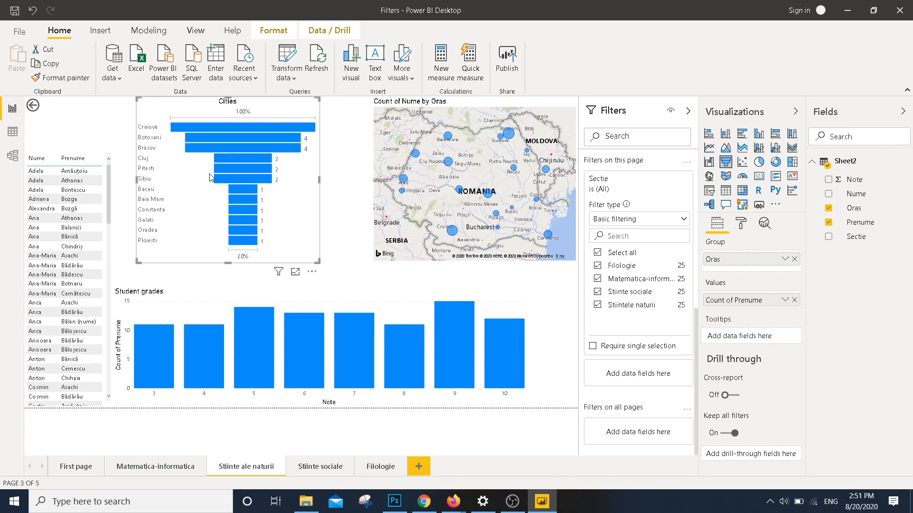
click(597, 252)
click(598, 266)
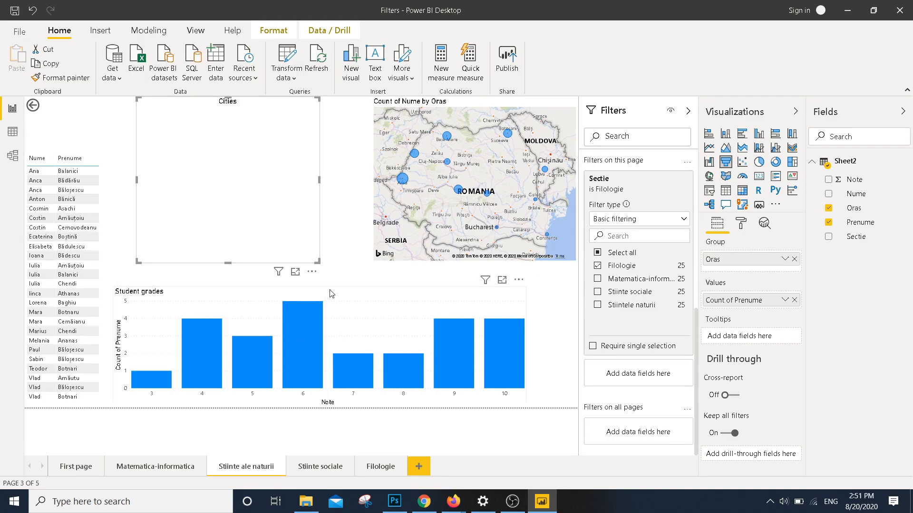
- Add a Sectie column to the student table, making room by widening the table and shifting the Student grades and Cities charts right
drag(433, 291, 513, 298)
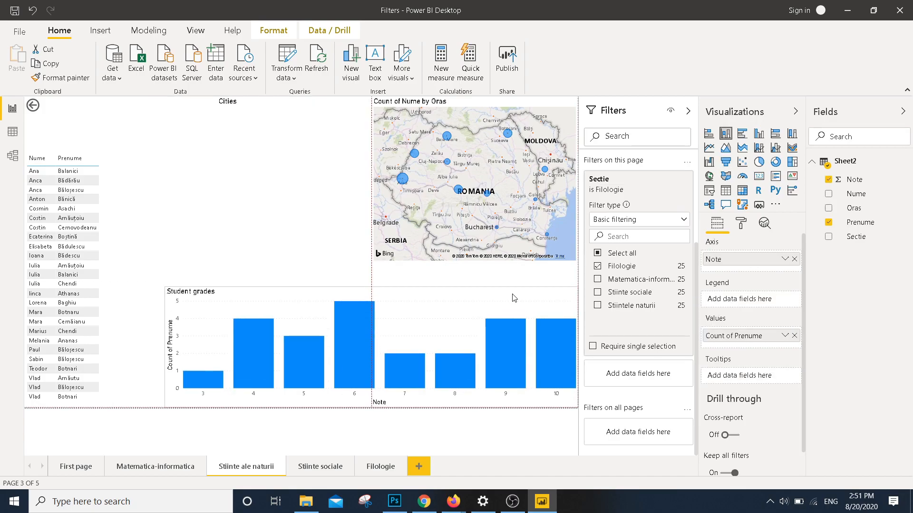
click(114, 285)
drag(115, 285, 143, 285)
drag(858, 242, 121, 208)
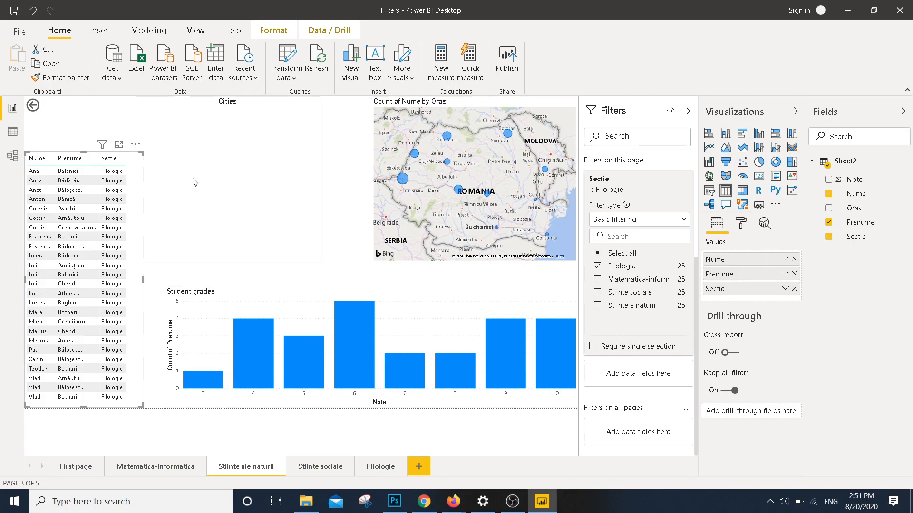
drag(243, 169, 295, 158)
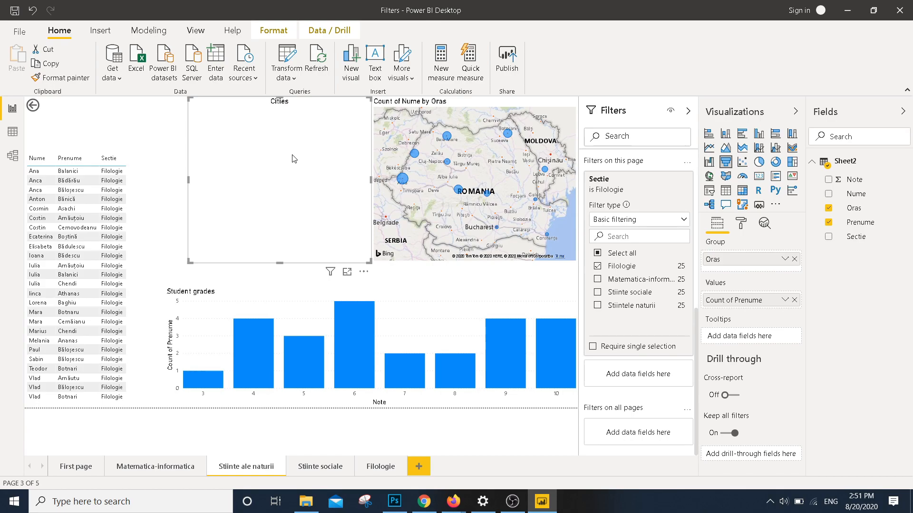
- Open the Matematica-informatica report page
click(149, 469)
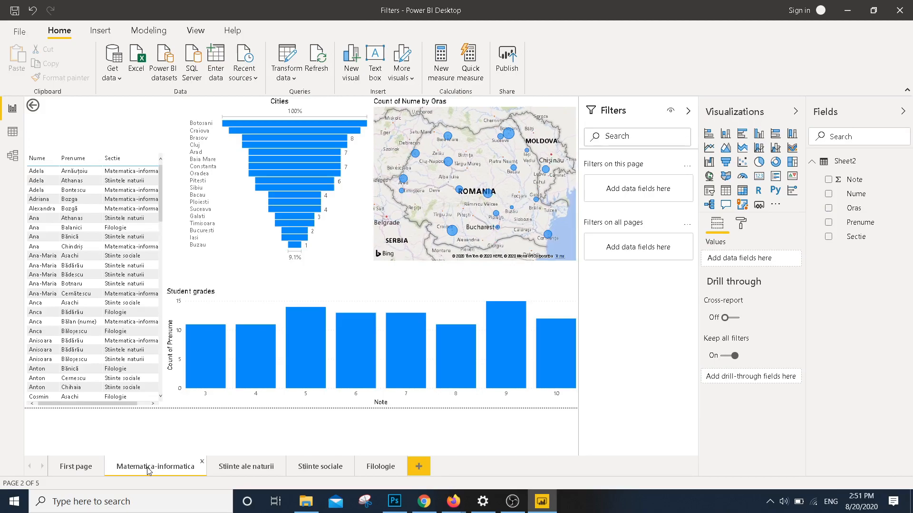